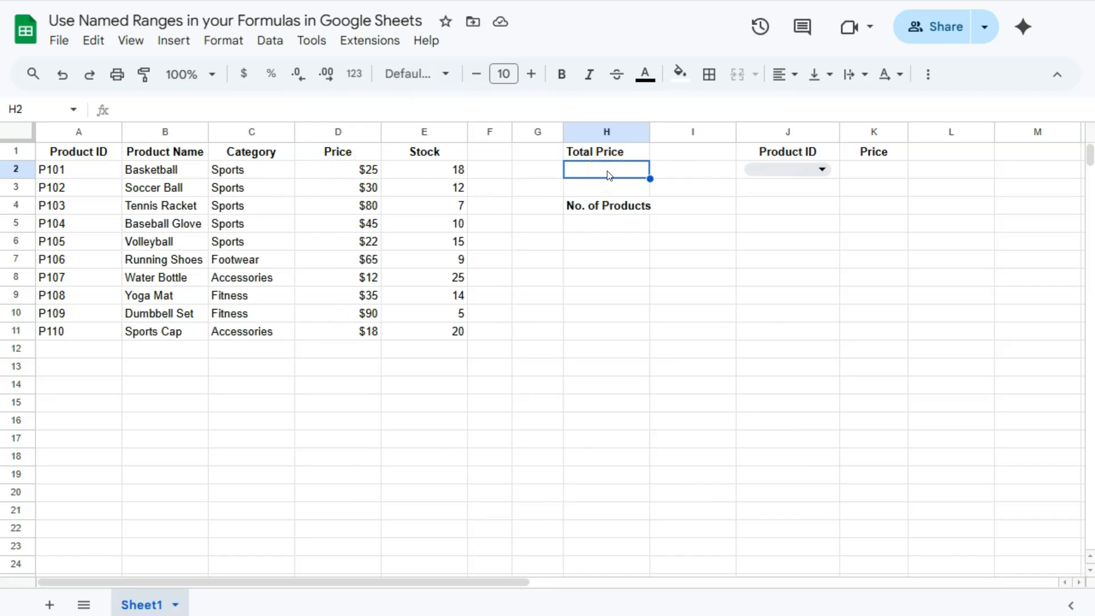
Step: Calculate the total price in H2 with a SUM formula that uses the named range Price
{"action": "type", "text": "=sum"}
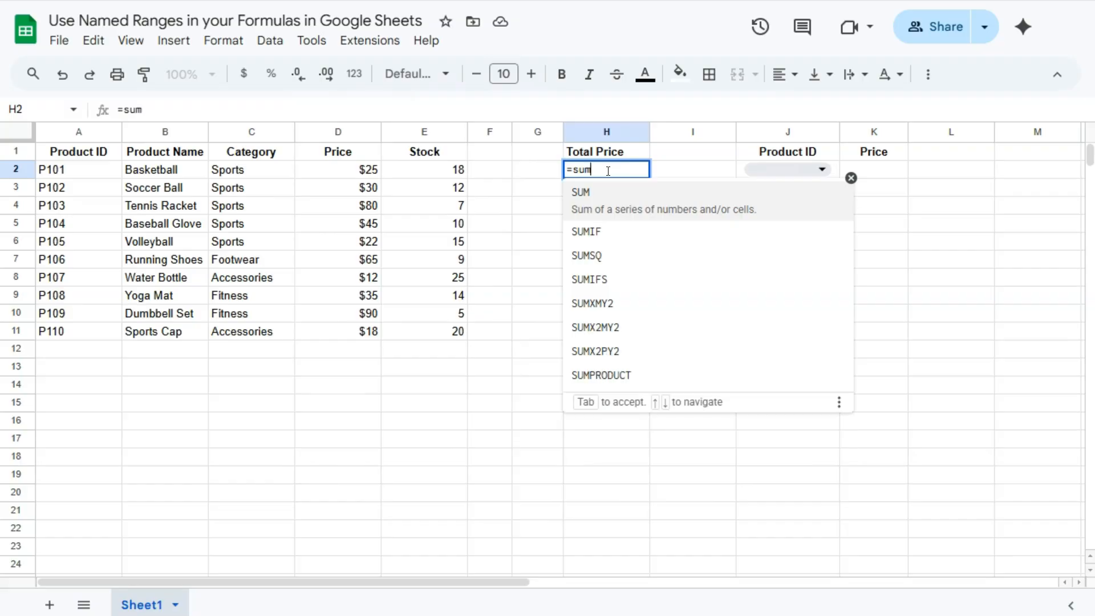
{"action": "left_click", "coordinate": [609, 193]}
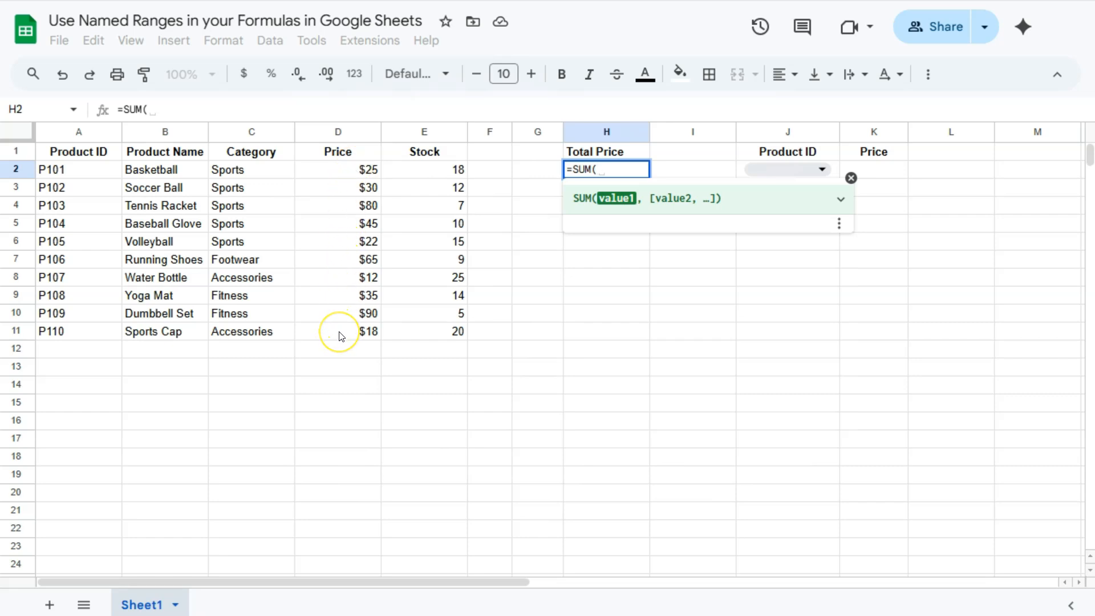
{"action": "type", "text": "pri"}
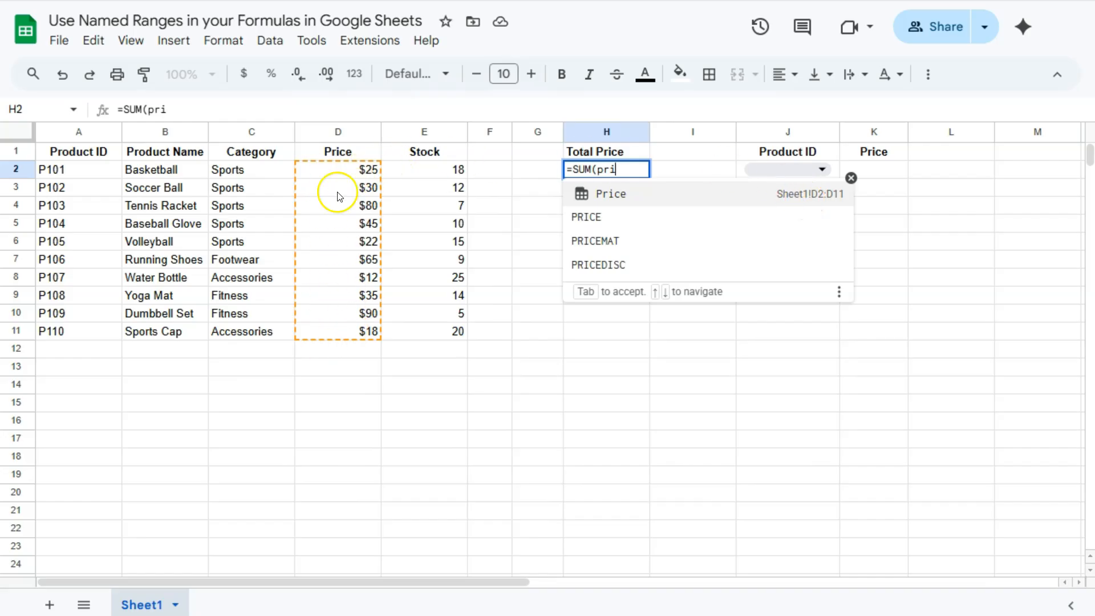
{"action": "left_click", "coordinate": [603, 191]}
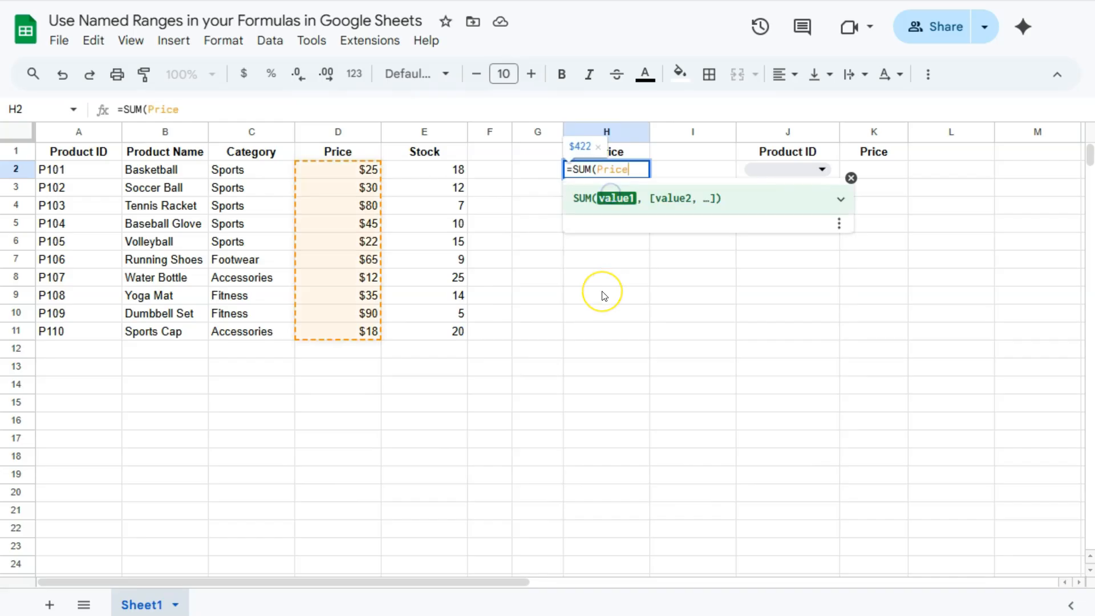
{"action": "key", "text": "Return"}
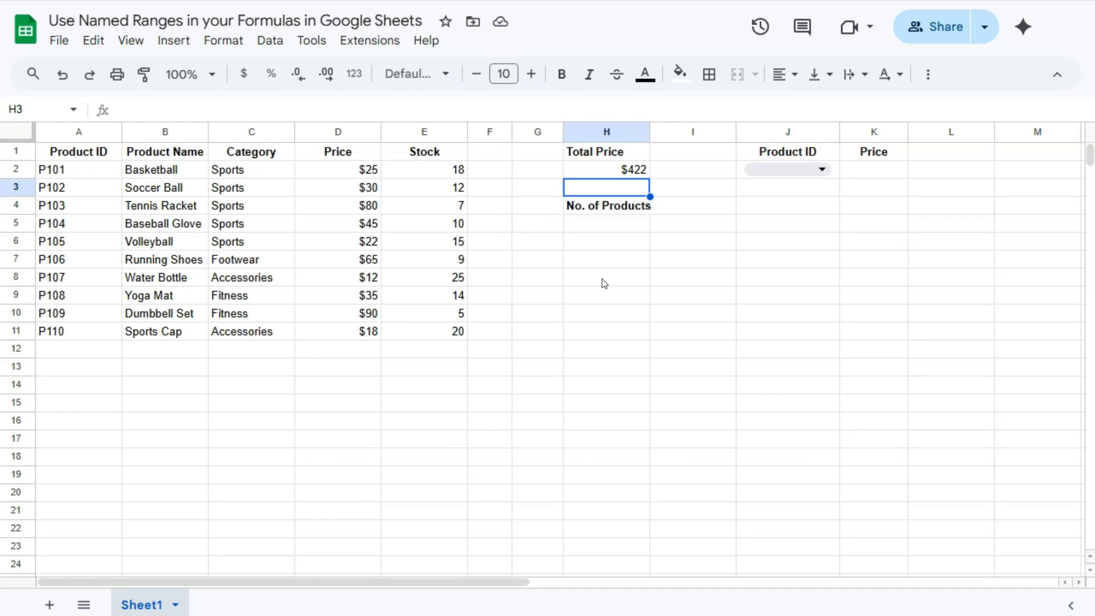
Step: Count the products in H5 with a COUNTA formula that uses the named range Product_ID
{"action": "left_click", "coordinate": [607, 225]}
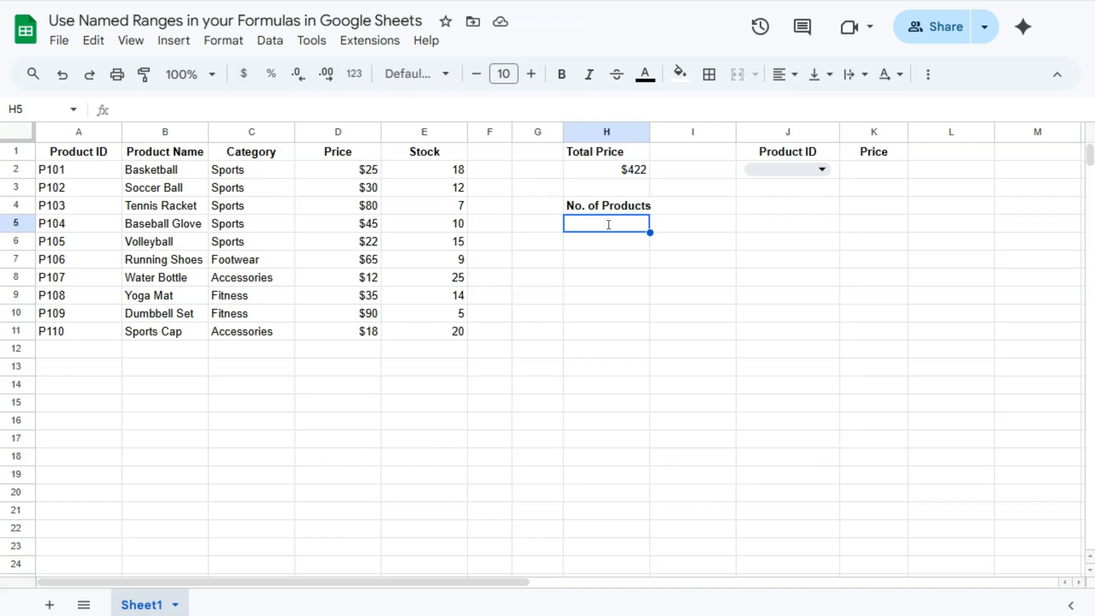
{"action": "type", "text": "="}
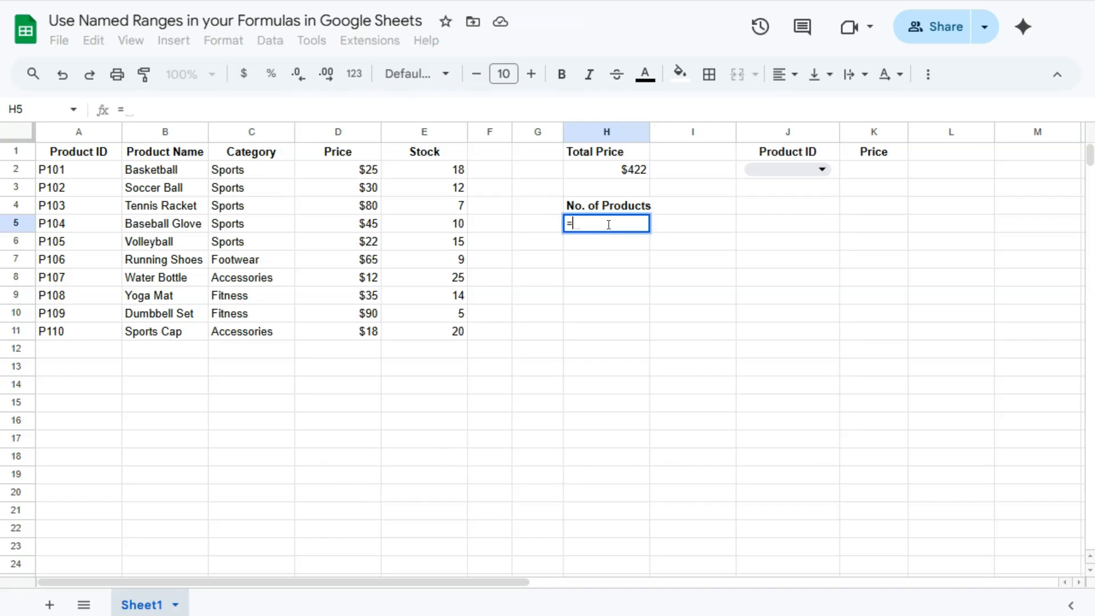
{"action": "type", "text": "counta("}
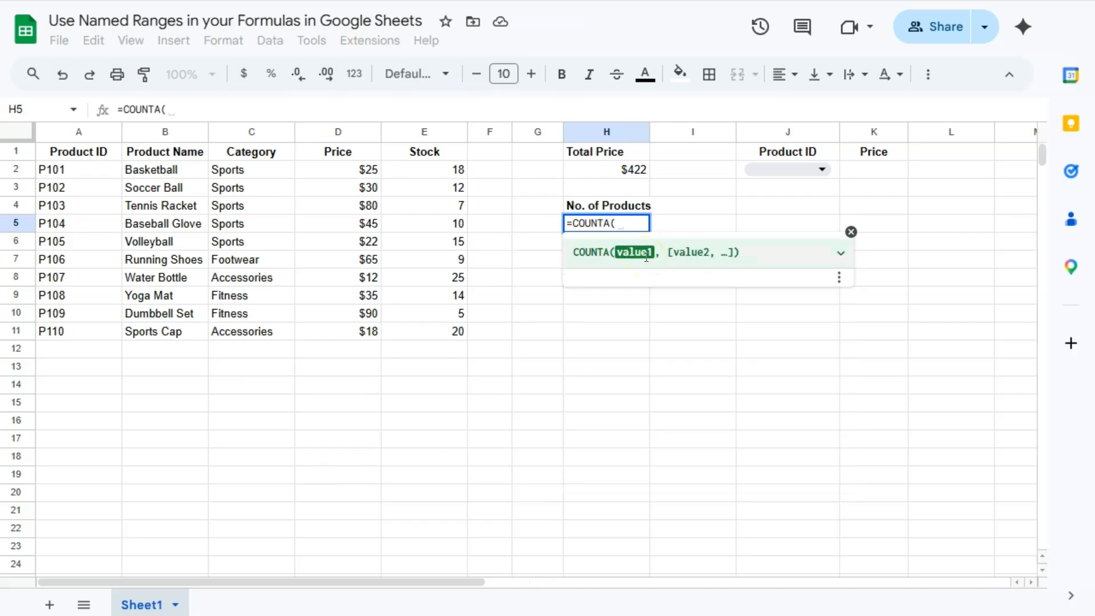
{"action": "type", "text": "pe"}
{"action": "key", "text": "BackSpace"}
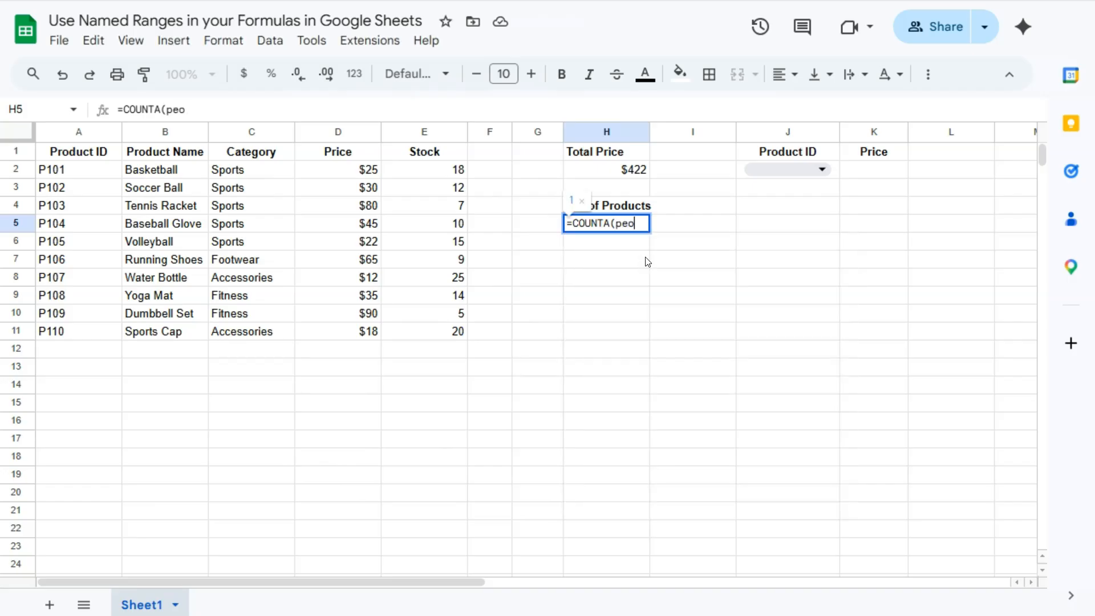
{"action": "type", "text": "rod"}
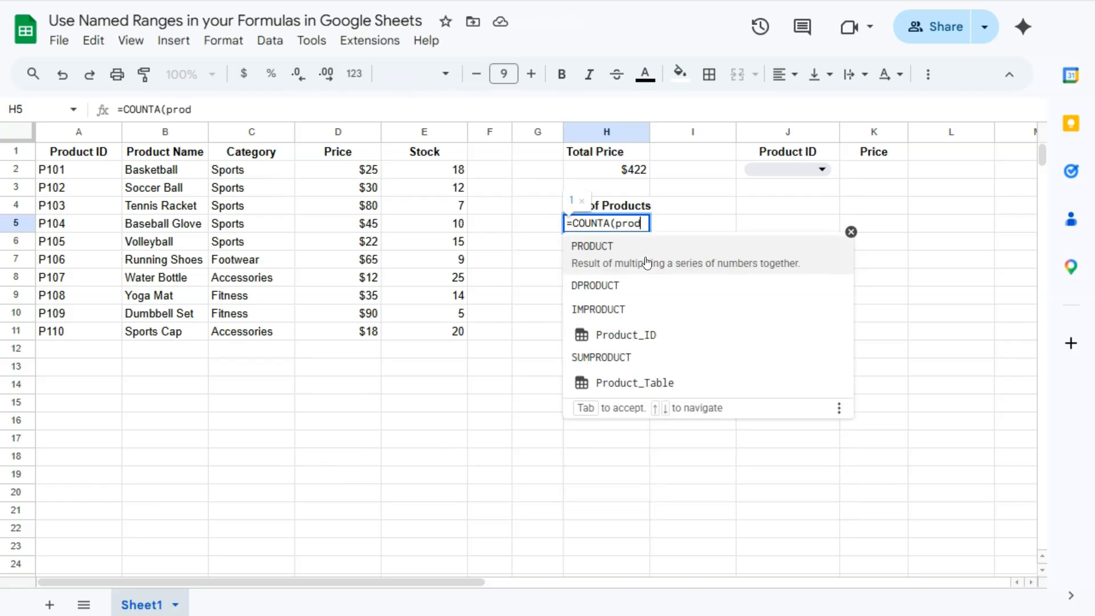
{"action": "left_click", "coordinate": [643, 324]}
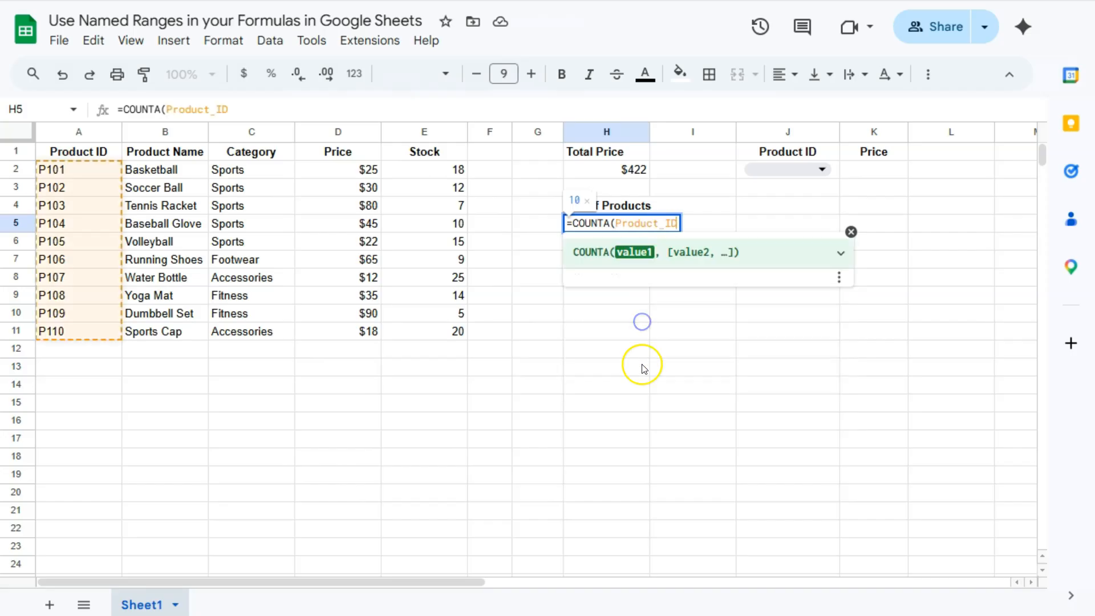
{"action": "key", "text": "Return"}
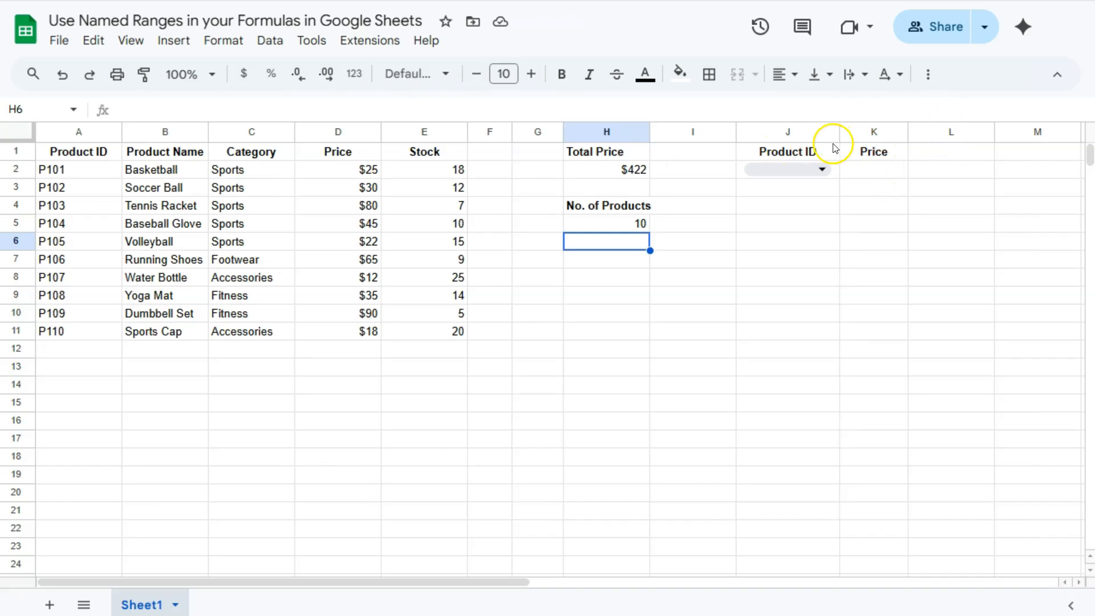
Step: Begin a VLOOKUP formula in K2 under Price, with the product ID dropdown cell J2 as the search key
{"action": "left_click", "coordinate": [862, 176]}
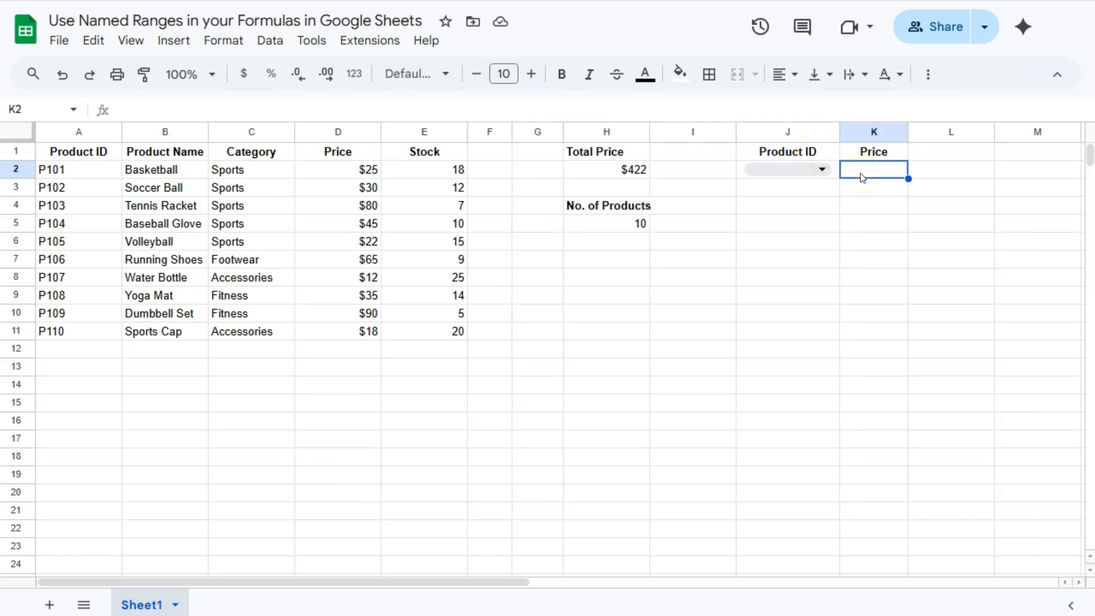
{"action": "left_click", "coordinate": [821, 169]}
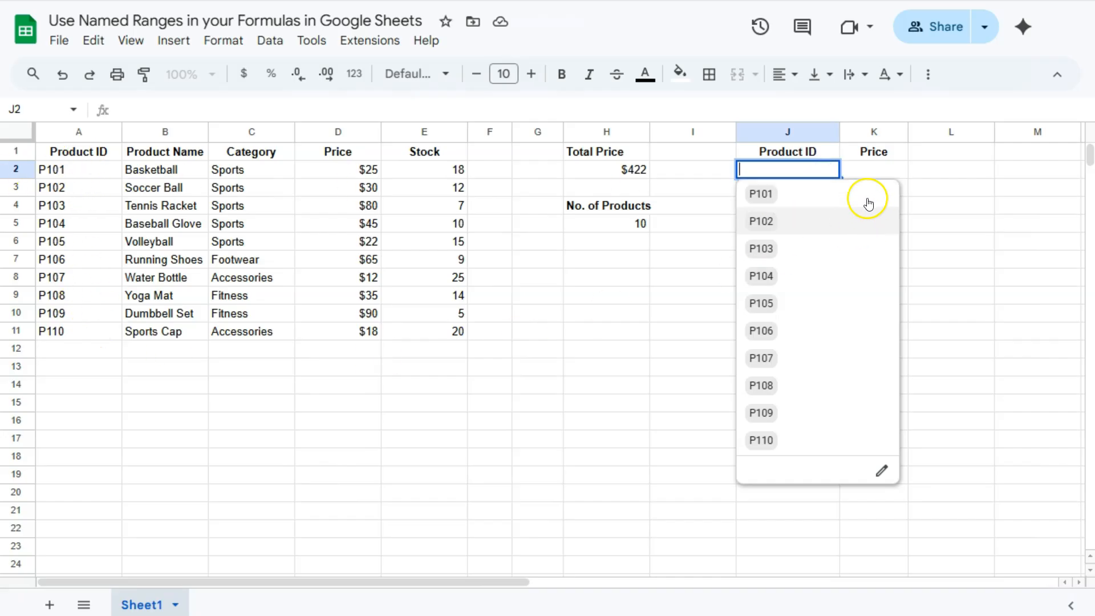
{"action": "left_click", "coordinate": [867, 171]}
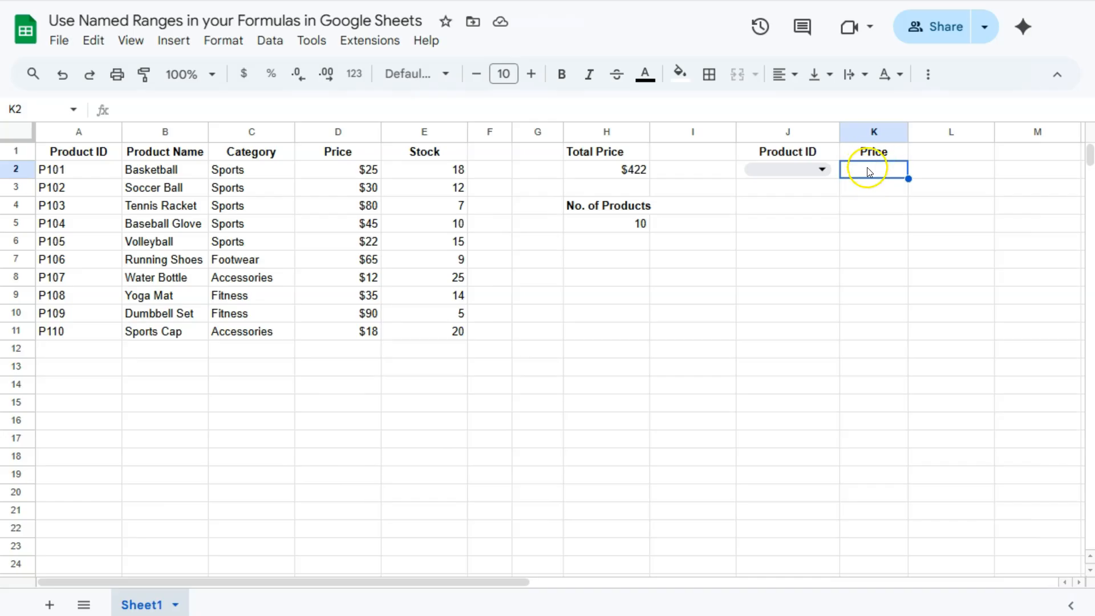
{"action": "left_click", "coordinate": [889, 174]}
{"action": "type", "text": "=vlook"}
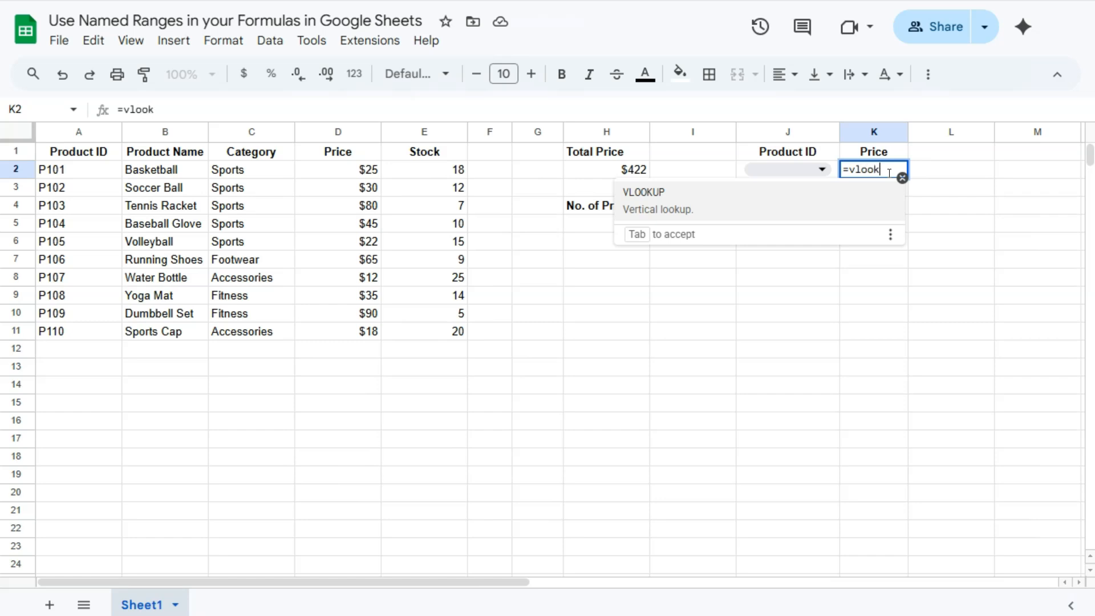
{"action": "left_click", "coordinate": [758, 193]}
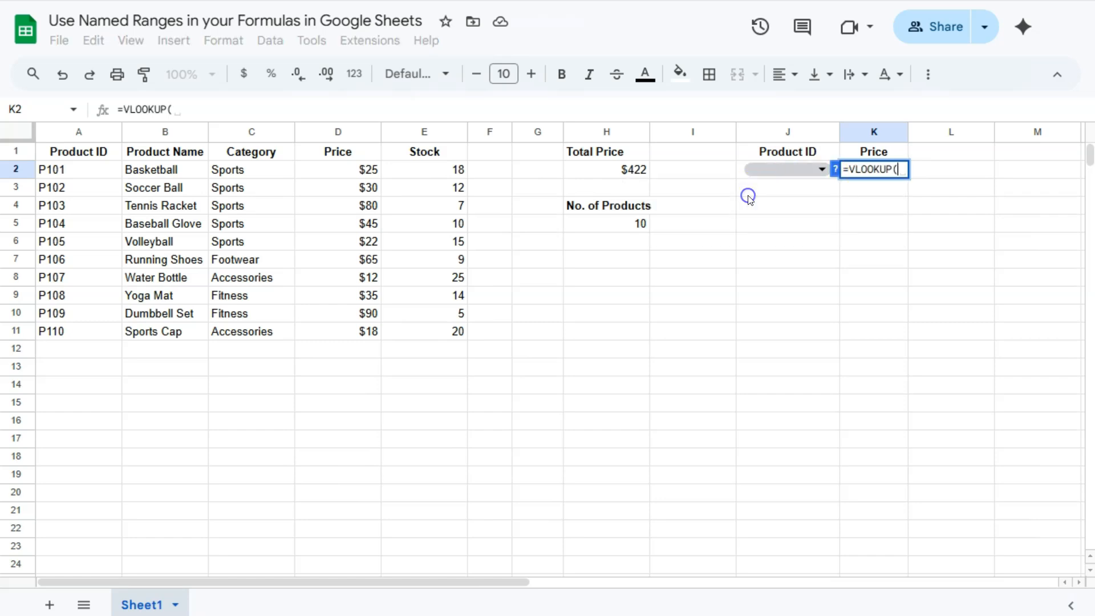
{"action": "left_click", "coordinate": [838, 174]}
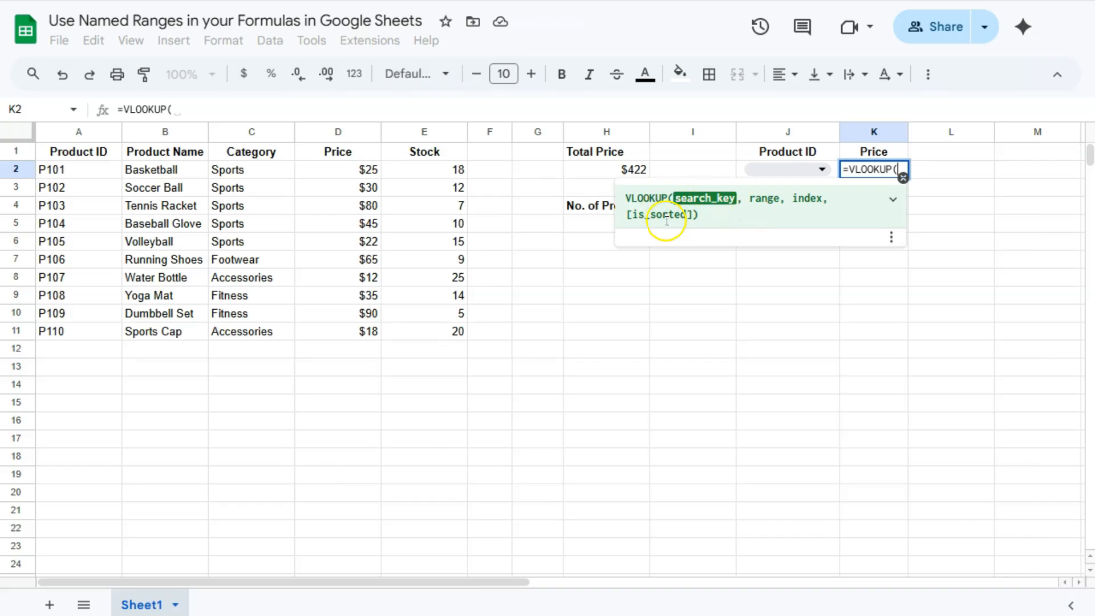
{"action": "left_click", "coordinate": [834, 169]}
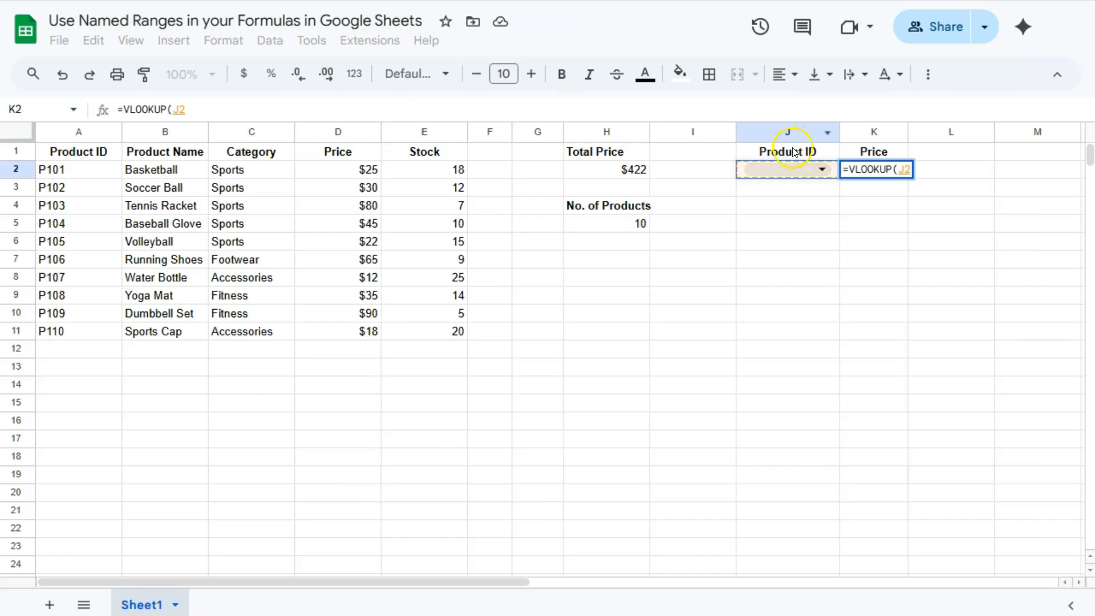
{"action": "type", "text": ","}
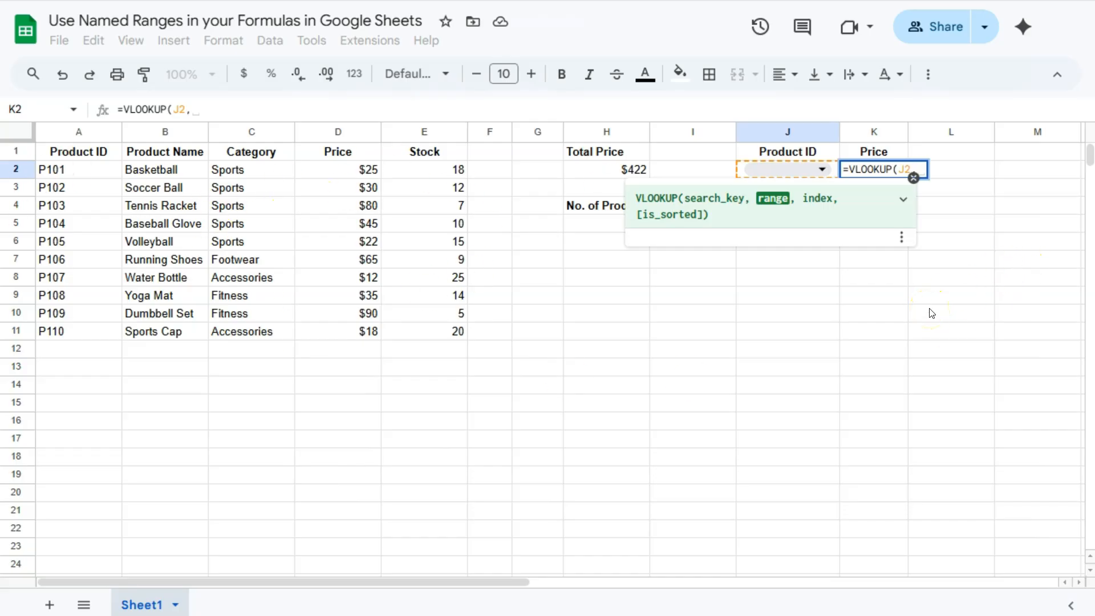
Step: Complete the VLOOKUP in K2 with the named range Product_Table, column index 4 and FALSE for an exact match
{"action": "type", "text": "pro"}
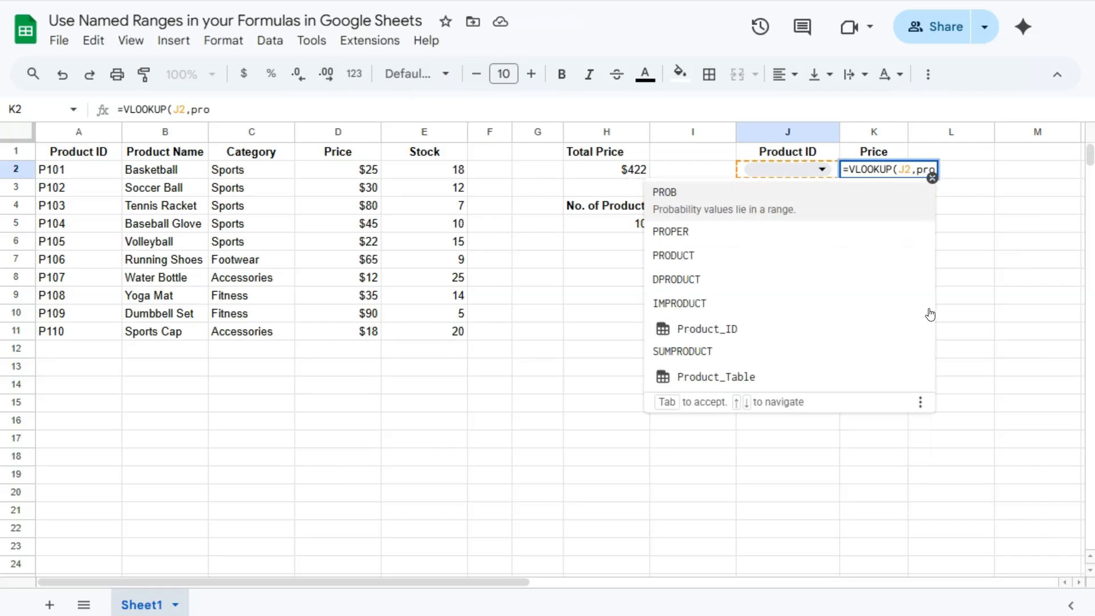
{"action": "left_click", "coordinate": [729, 363]}
{"action": "type", "text": ","}
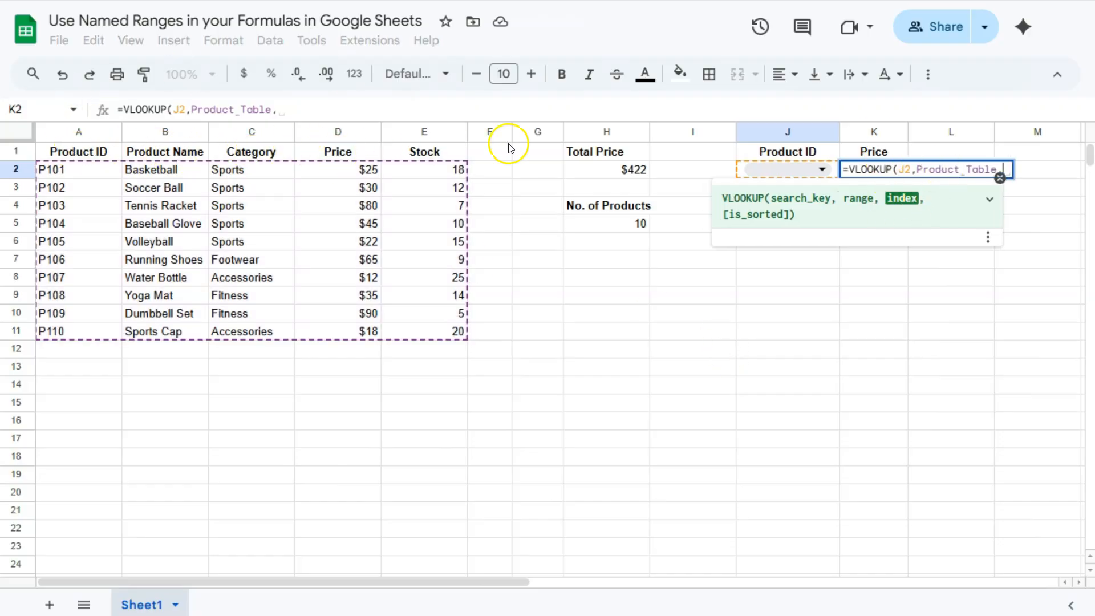
{"action": "type", "text": "4,"}
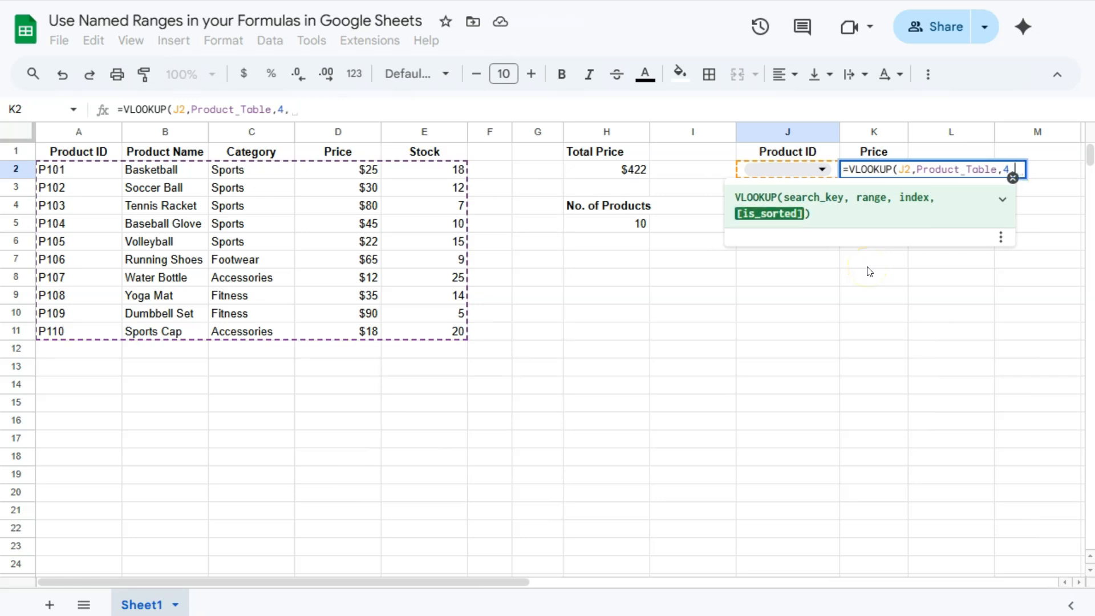
{"action": "type", "text": "FALSE)"}
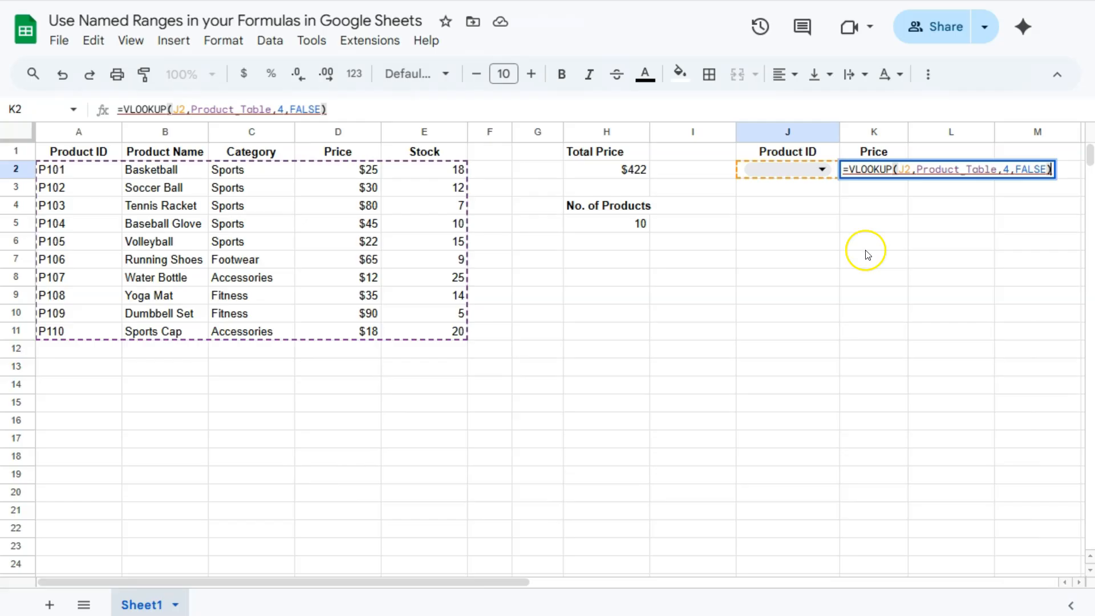
{"action": "key", "text": "Return"}
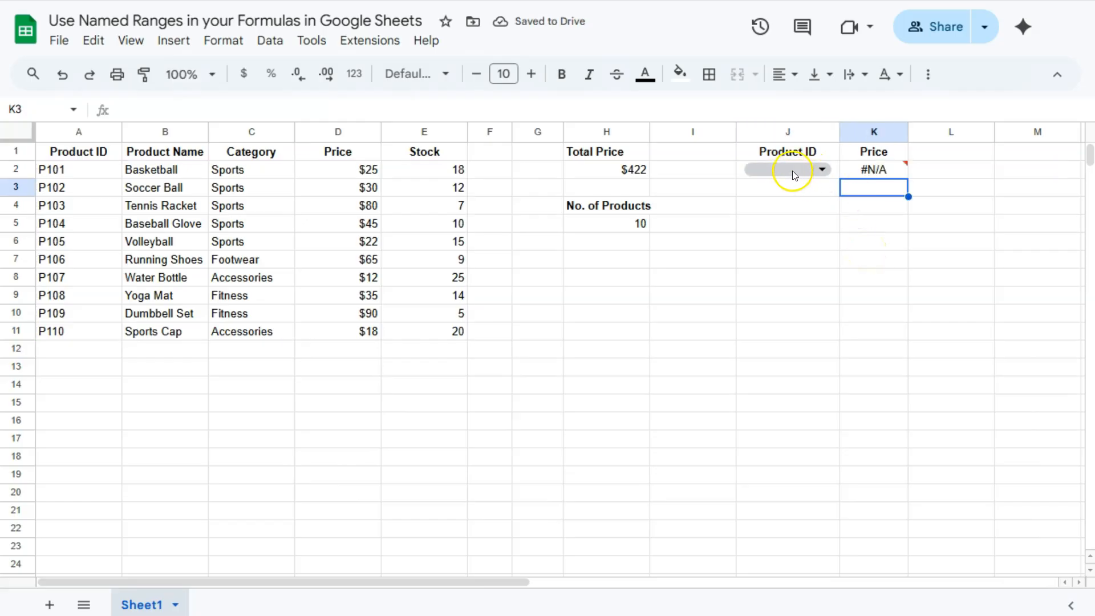
Step: Choose product ID P104 in J2 and compare the looked-up price with its Price cell in the product table
{"action": "left_click", "coordinate": [818, 168]}
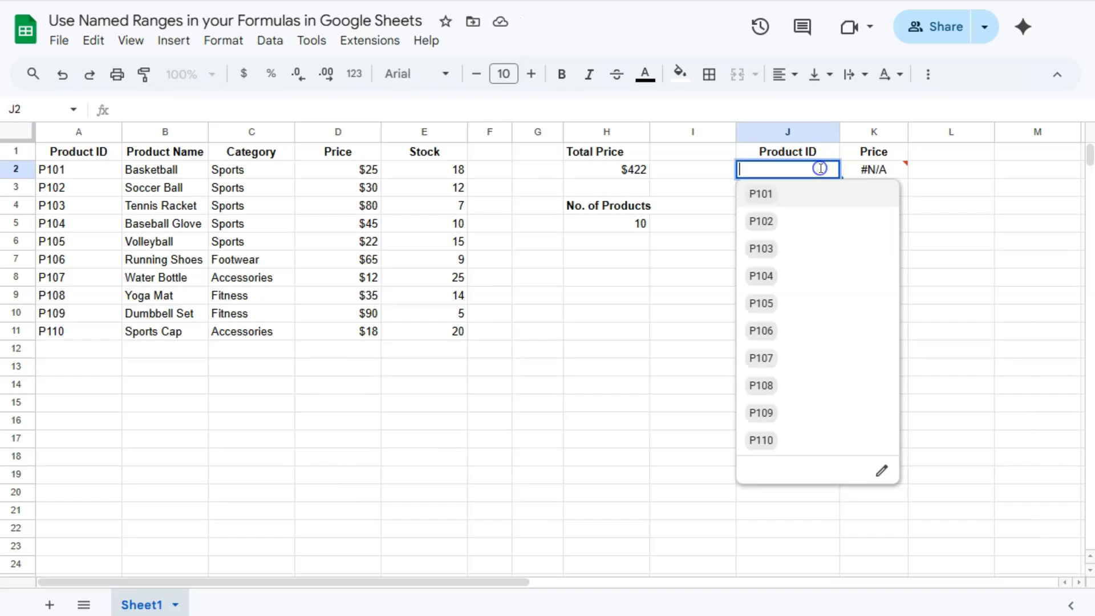
{"action": "left_click", "coordinate": [771, 278]}
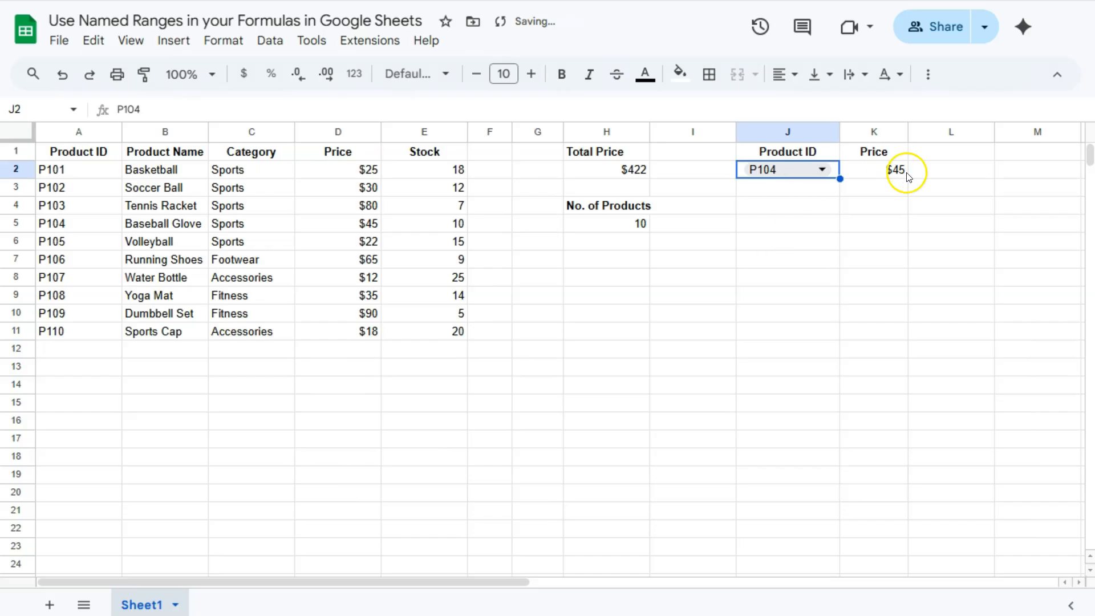
{"action": "left_click", "coordinate": [319, 224]}
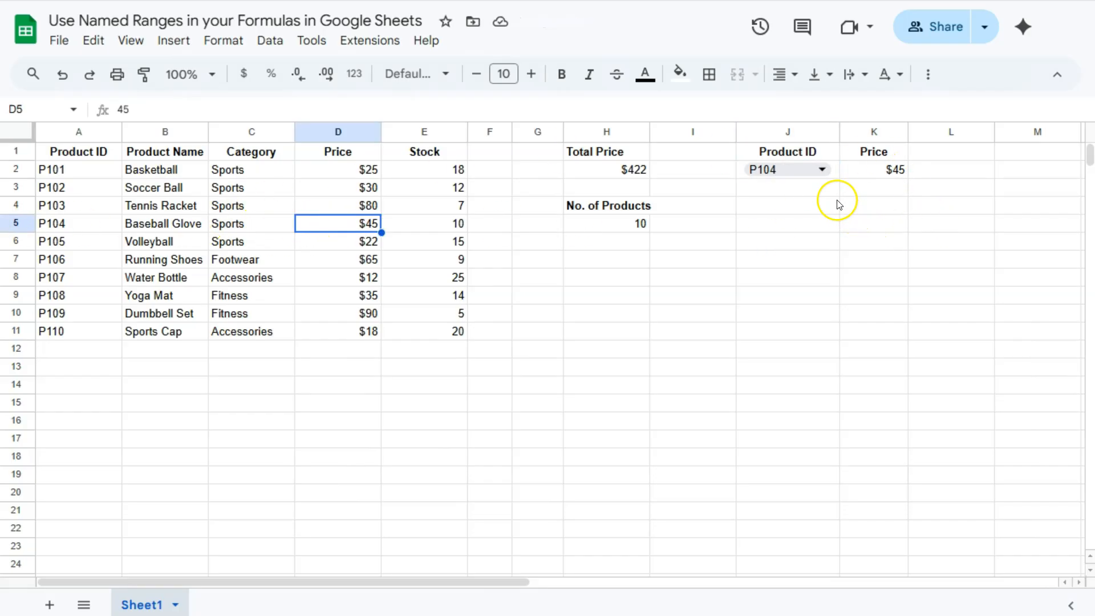
Step: Choose product ID P109 in J2 and review the Product_Table range used in K2's VLOOKUP formula
{"action": "left_click", "coordinate": [822, 169]}
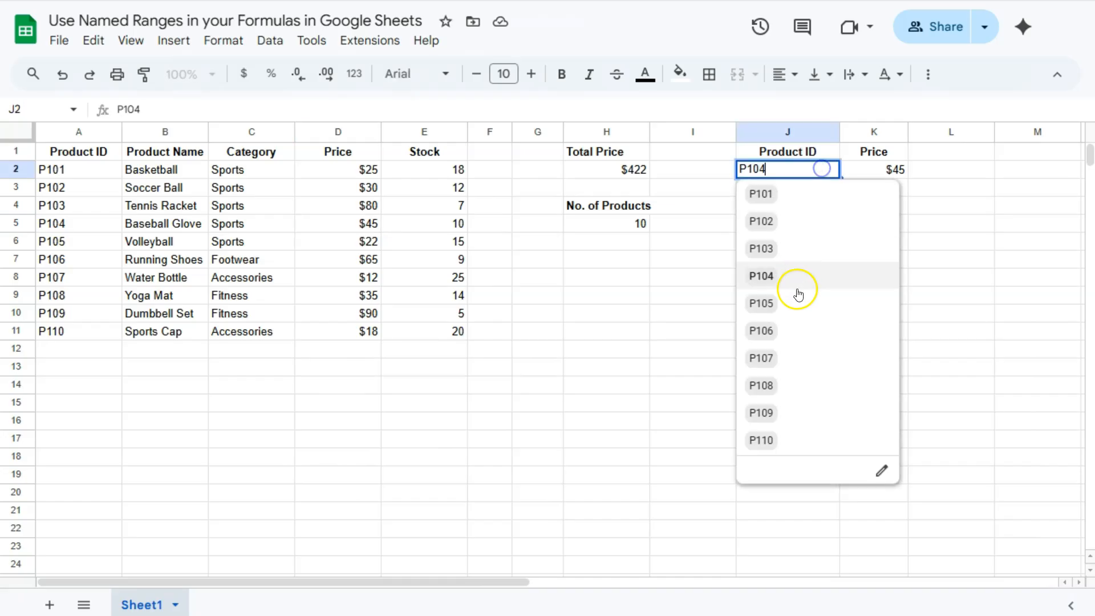
{"action": "left_click", "coordinate": [769, 413]}
{"action": "left_click", "coordinate": [895, 170]}
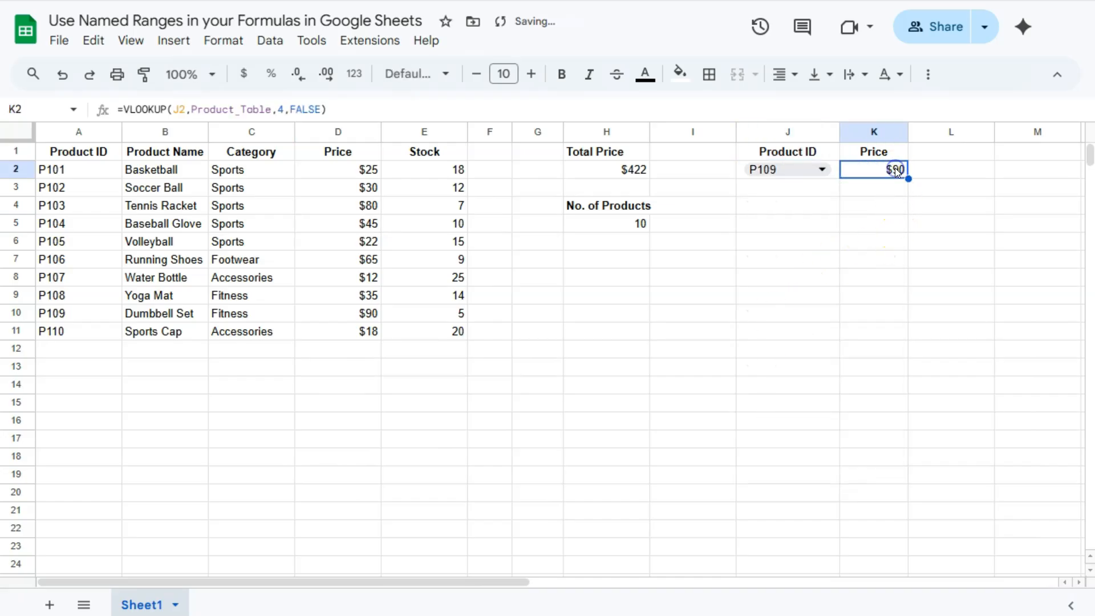
{"action": "double_click", "coordinate": [895, 170]}
{"action": "left_click", "coordinate": [941, 170]}
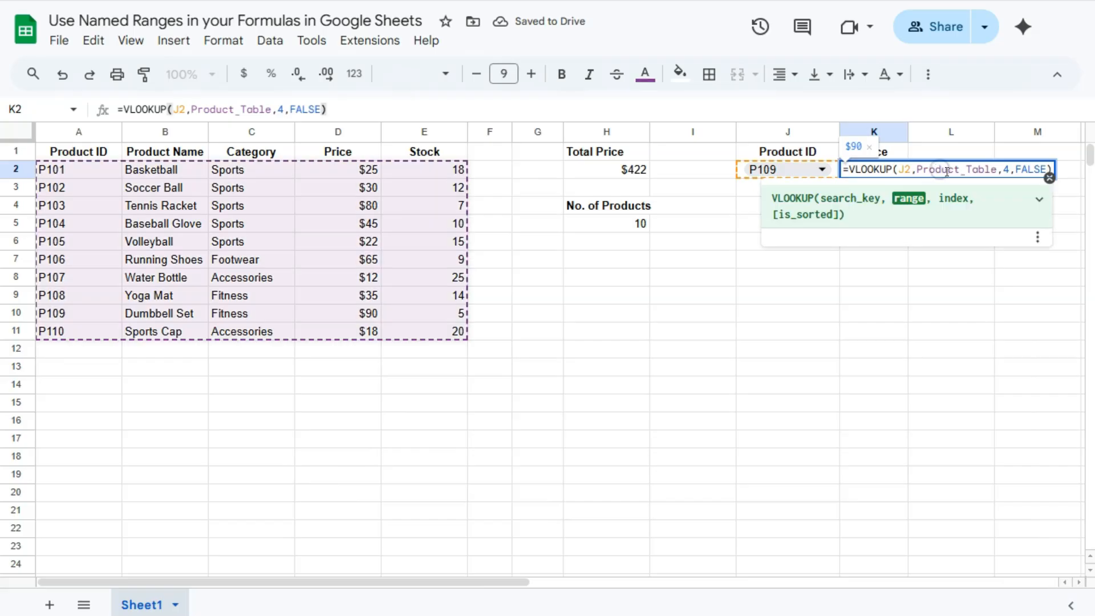
{"action": "left_click", "coordinate": [962, 330]}
{"action": "left_click", "coordinate": [693, 153]}
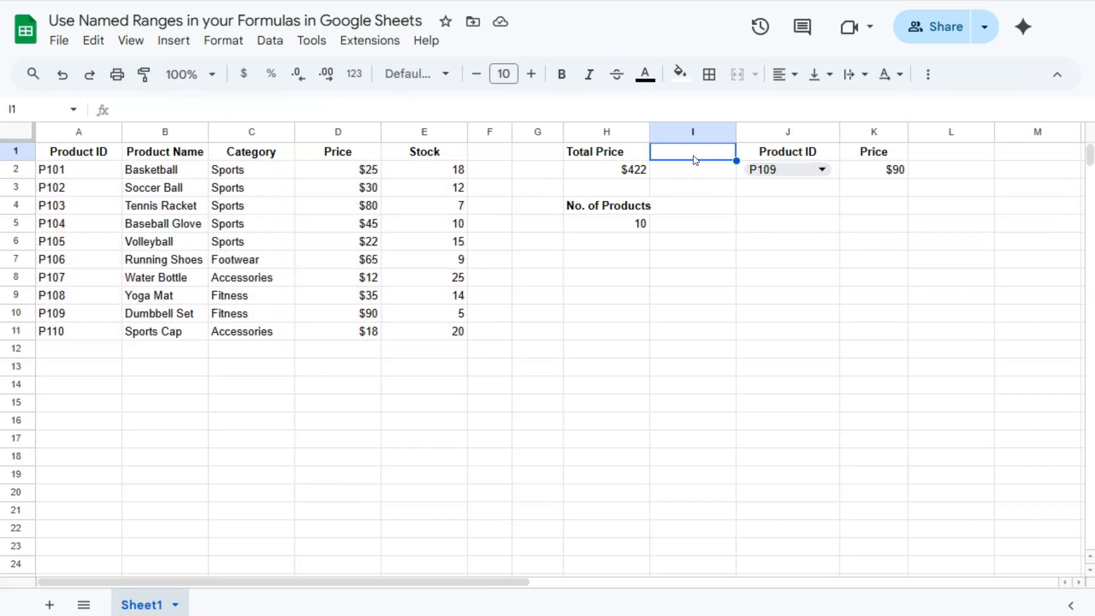